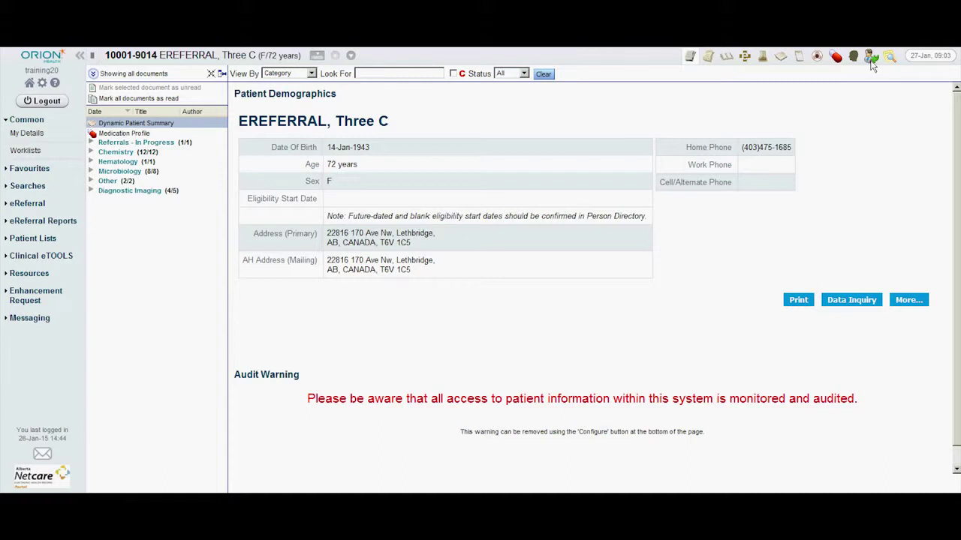
- Create a new eReferral for Osteoarthritis of hip as a Consult - Orthopaedic Surgery
click(870, 58)
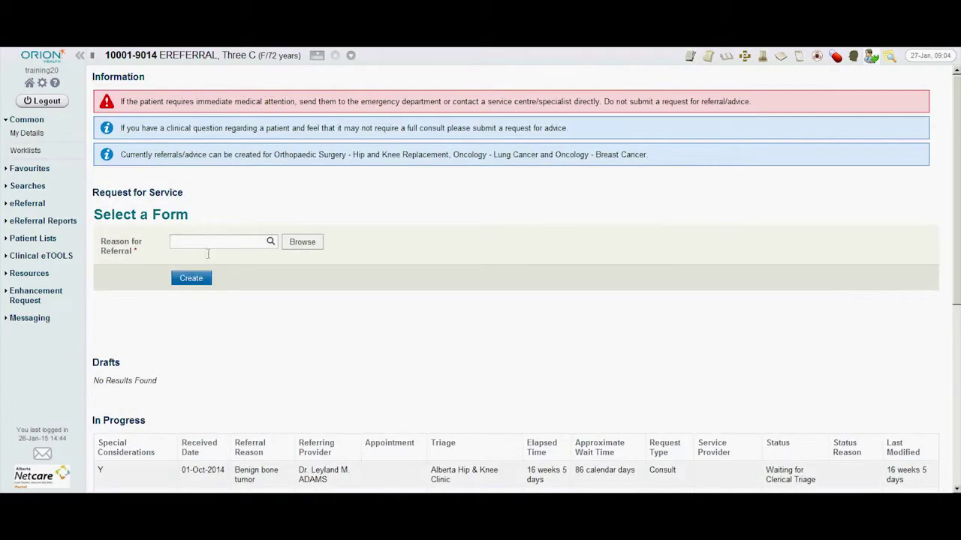
click(200, 241)
text(h)
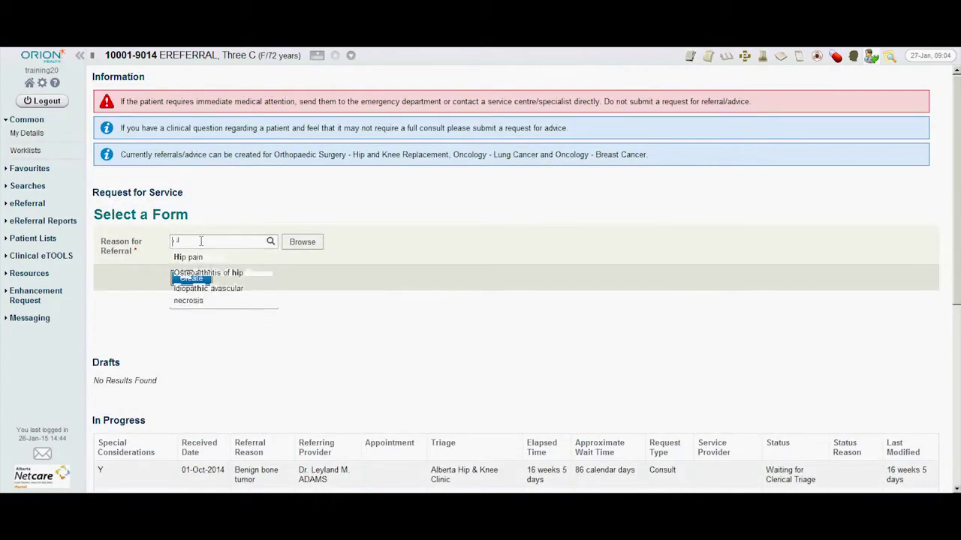
text(i)
click(219, 274)
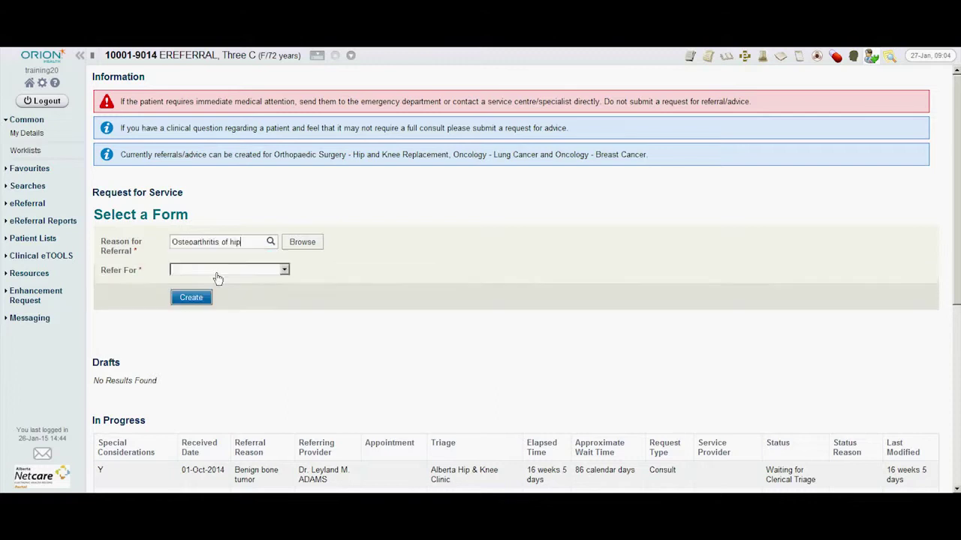
click(219, 270)
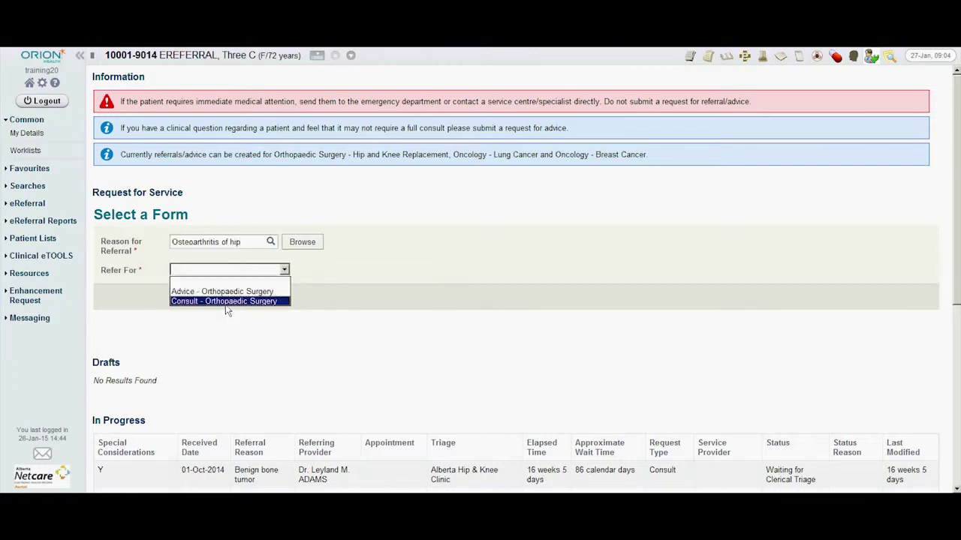
click(225, 301)
click(194, 298)
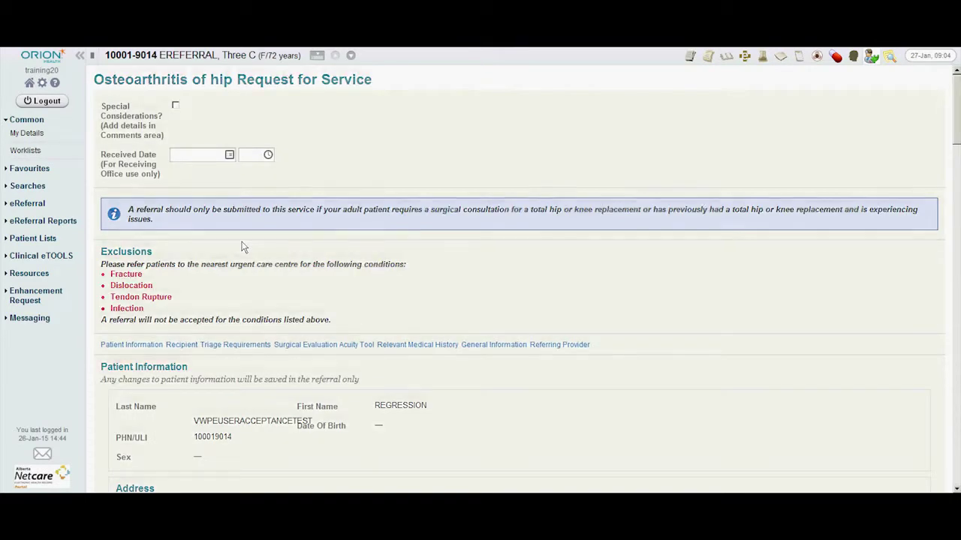
- Enter the patient's mobile number as the preferred contact and bring up the Send To clinic list
scroll(242, 247, down, 5)
scroll(241, 242, down, 1)
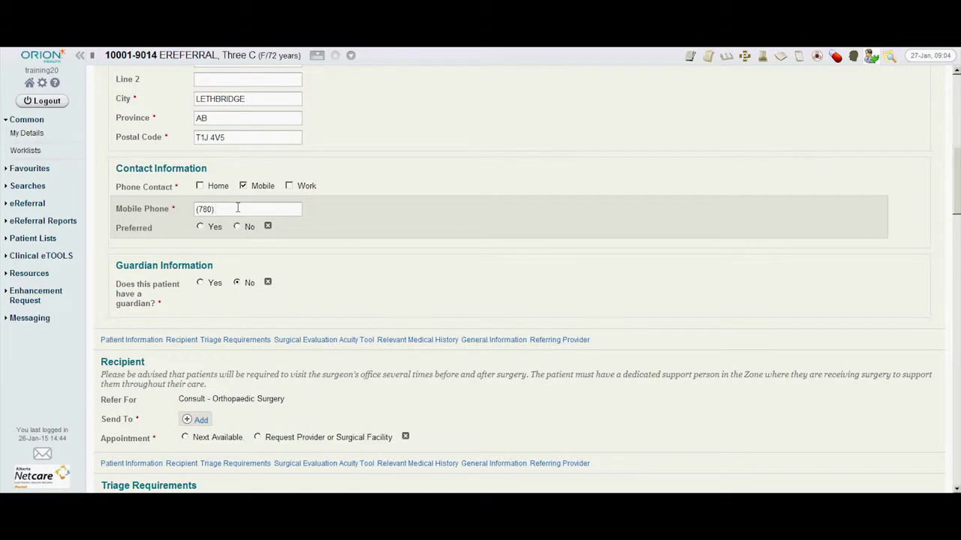
text(555-1212)
click(220, 228)
click(200, 421)
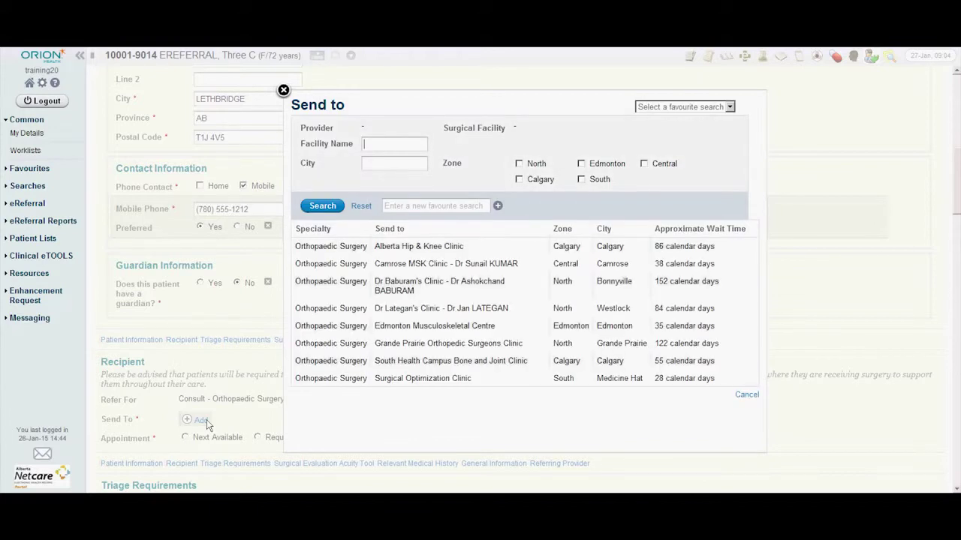
- Send the referral to Edmonton Musculoskeletal Centre, sorted by wait time, requesting Next Available appointment
click(688, 234)
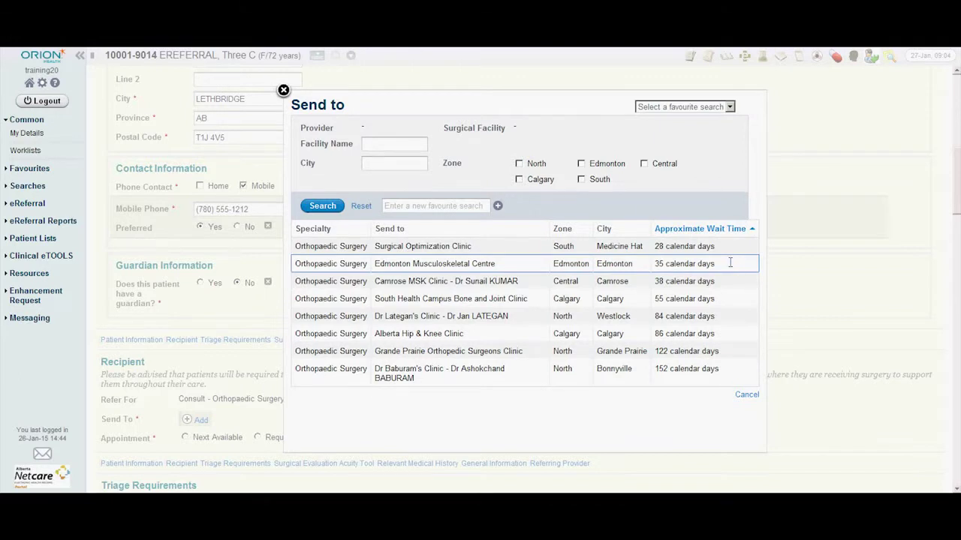
click(730, 263)
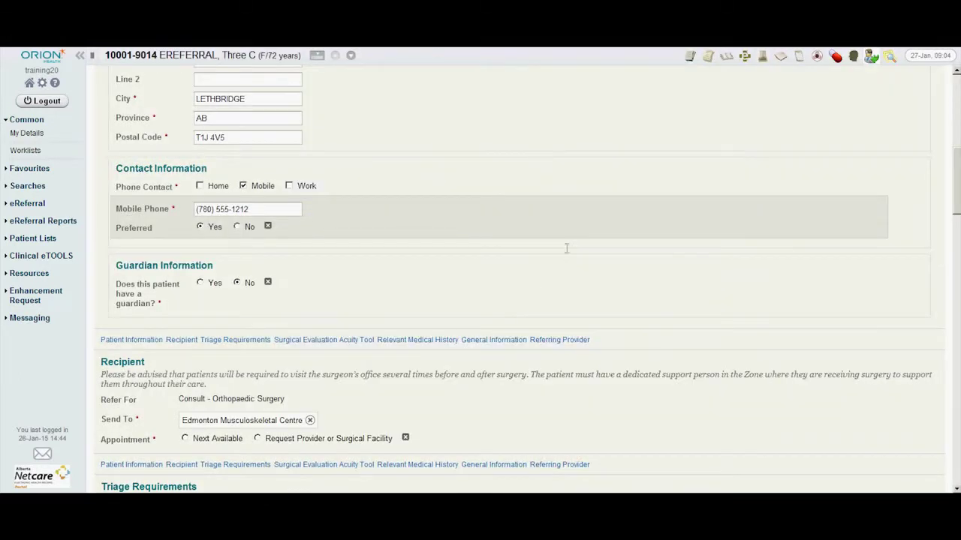
click(185, 439)
scroll(239, 445, down, 4)
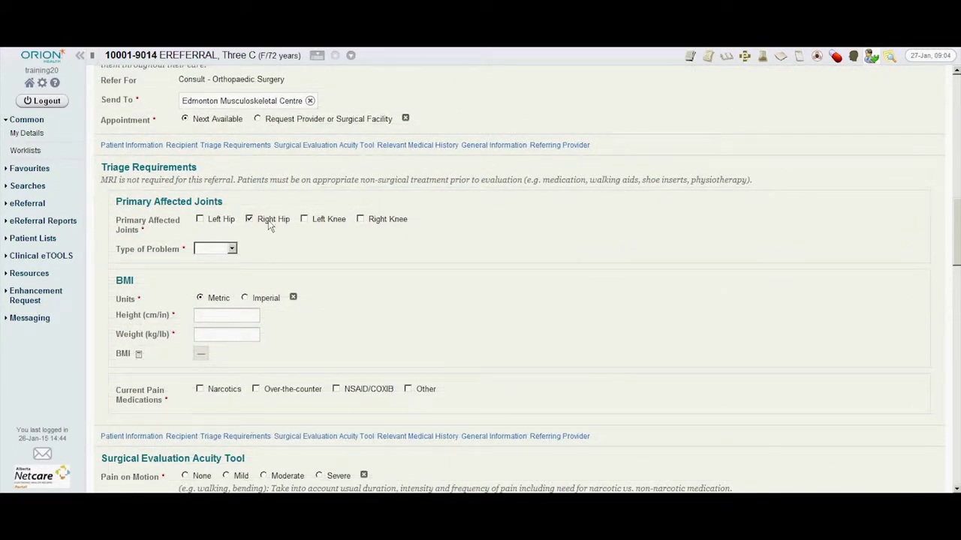
- Set the problem type to Primary, tick AP pelvis and AP proximal femur X-ray views, then start linking a report
click(232, 249)
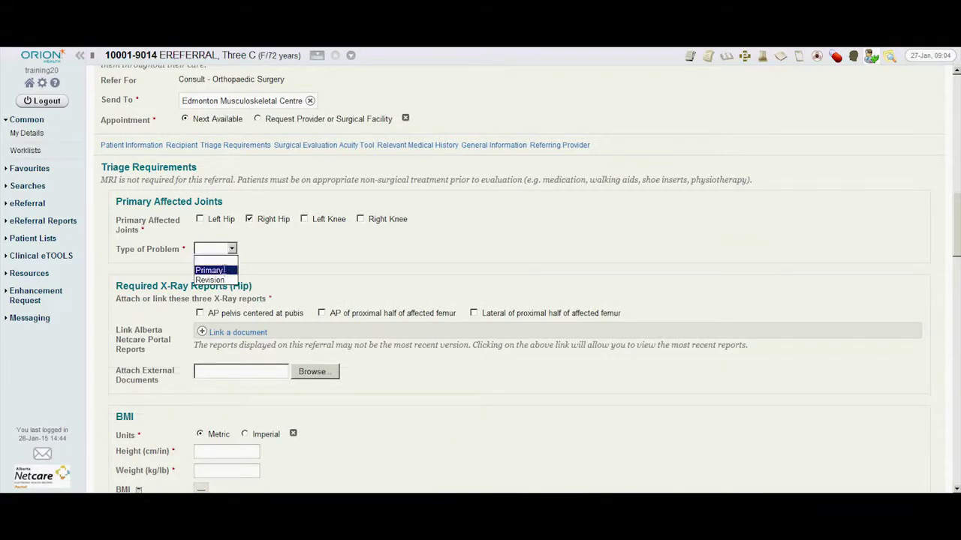
click(211, 270)
click(218, 313)
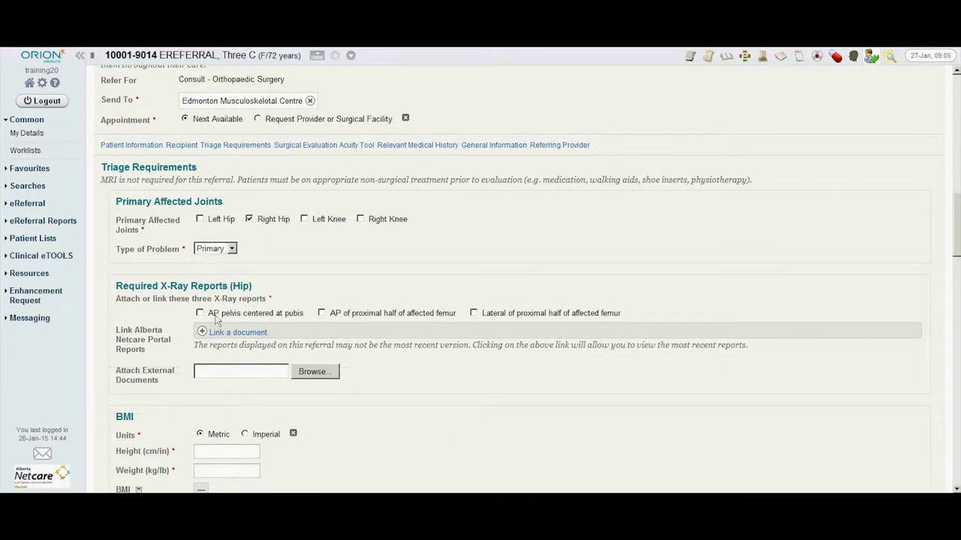
click(331, 315)
click(240, 334)
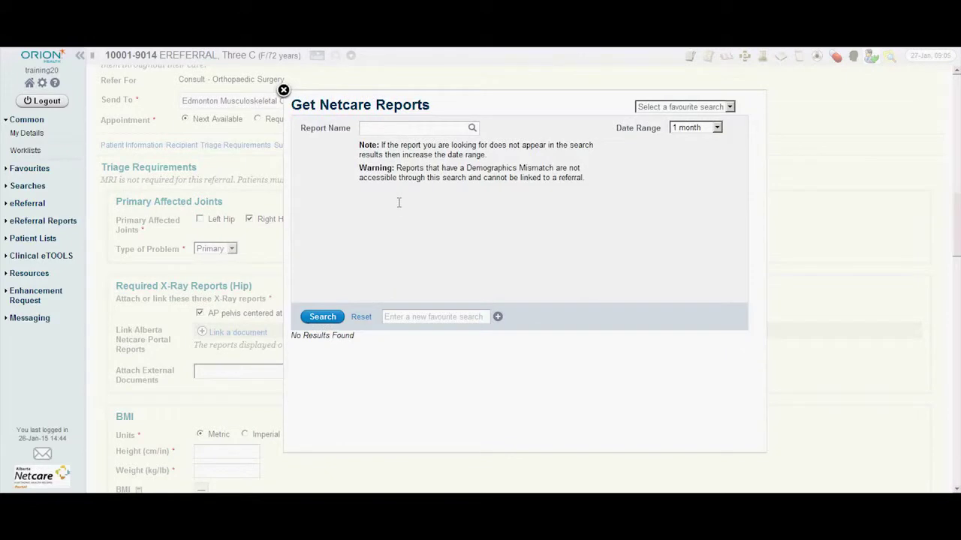
- Link the PELVIS \T\ RIGHT HIP - MIC report, searched across all report dates
text(pe)
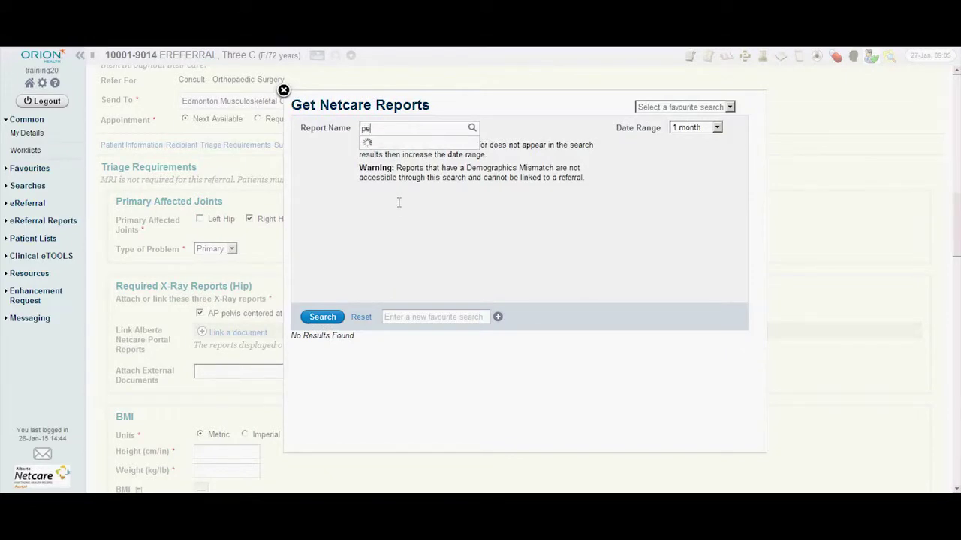
text(l)
click(406, 153)
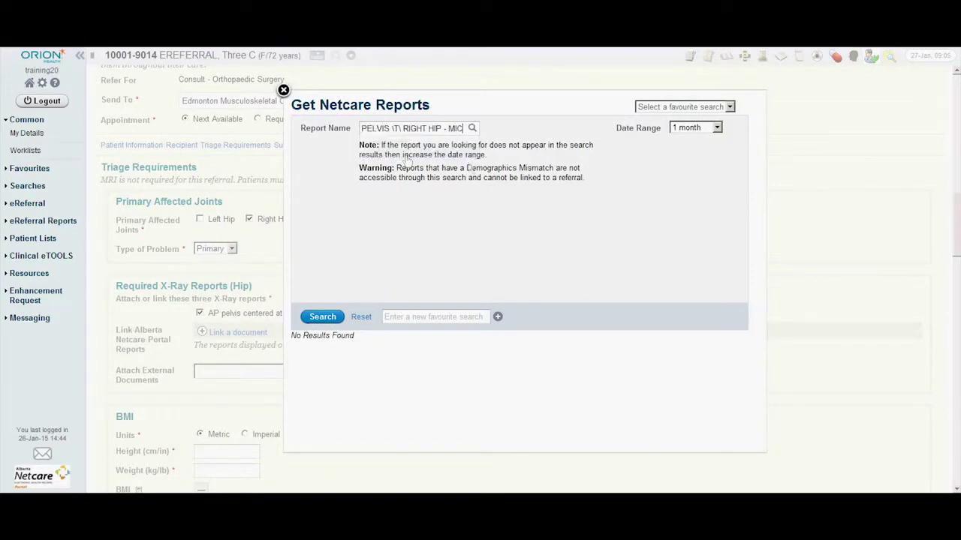
click(716, 127)
click(693, 180)
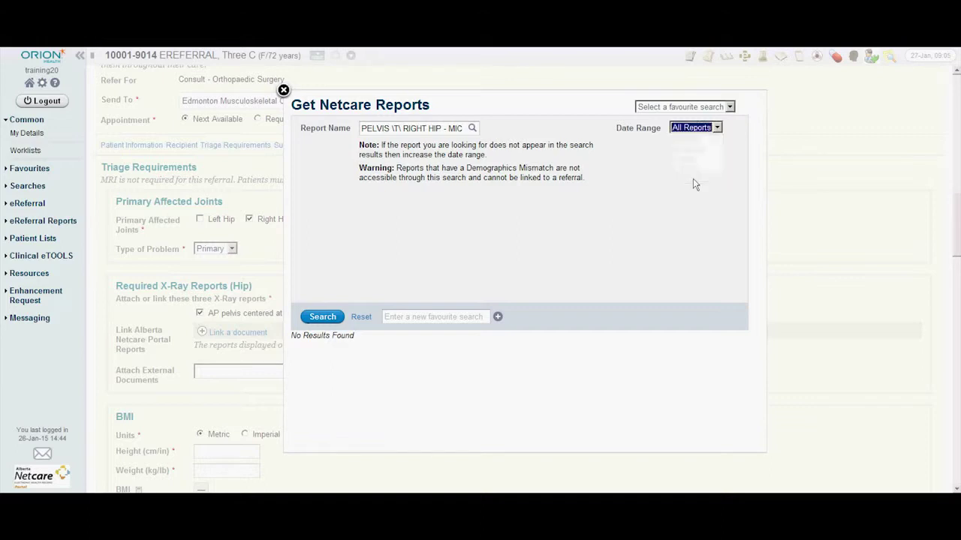
click(323, 317)
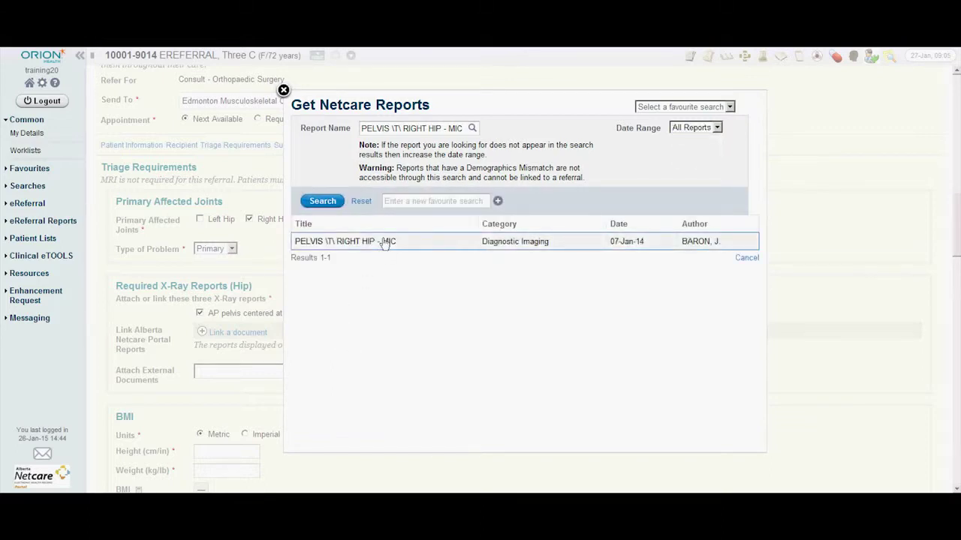
click(384, 242)
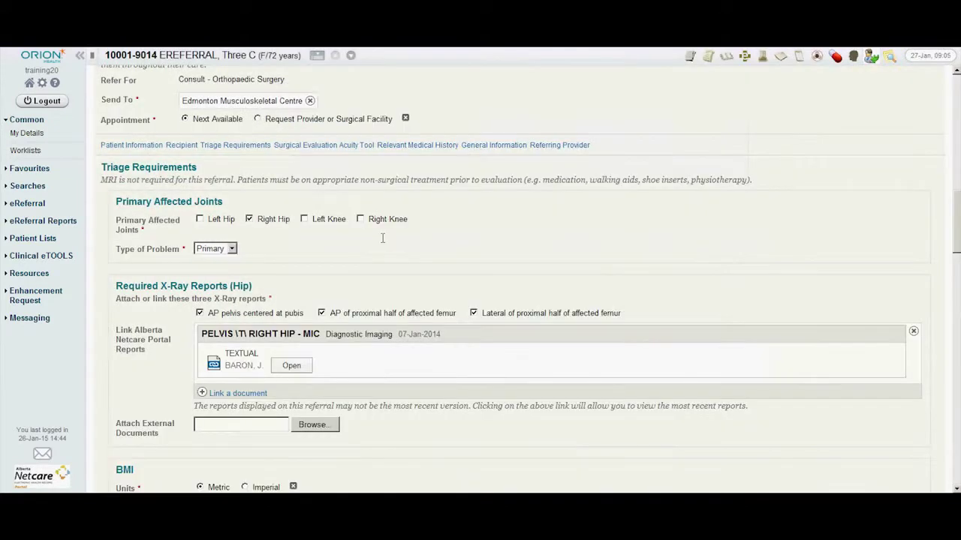
- Attach Fem07JAN14.pdf as an external document
click(313, 426)
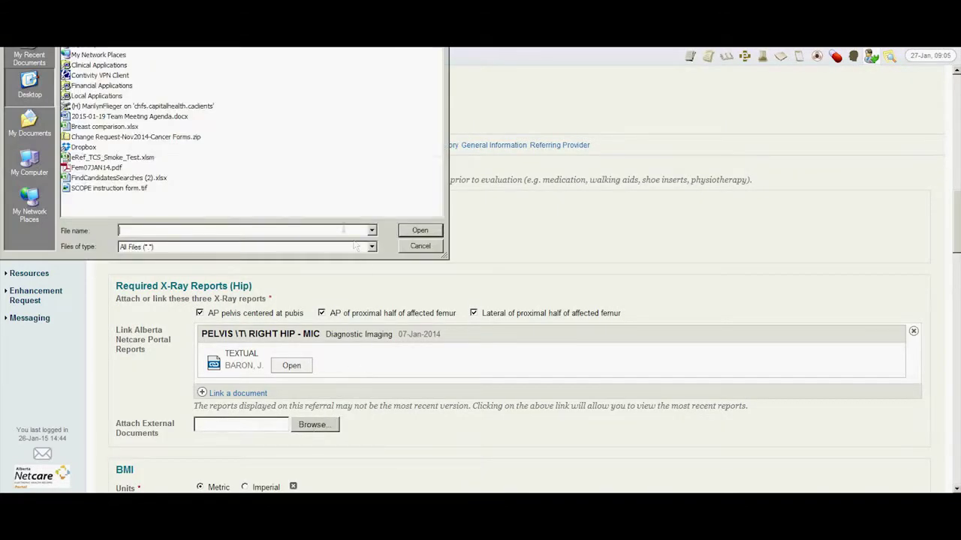
click(96, 167)
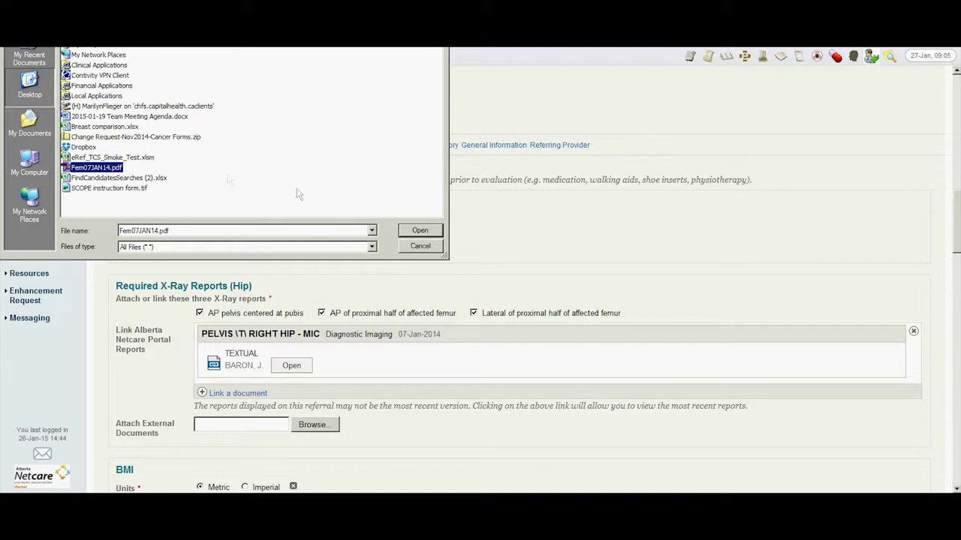
click(406, 233)
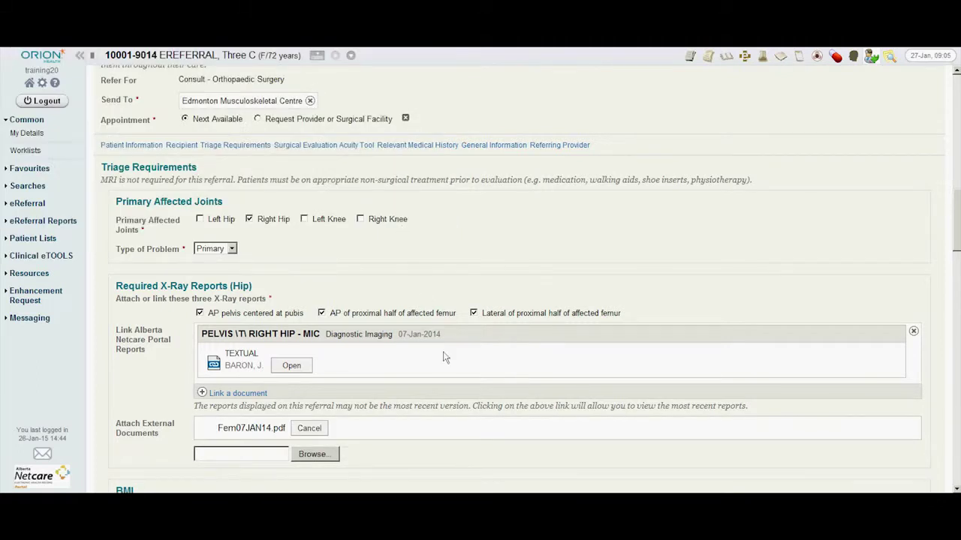
- Record BMI in Imperial units with height 63 and weight 203, and tick Over-the-counter pain medication
scroll(442, 360, down, 5)
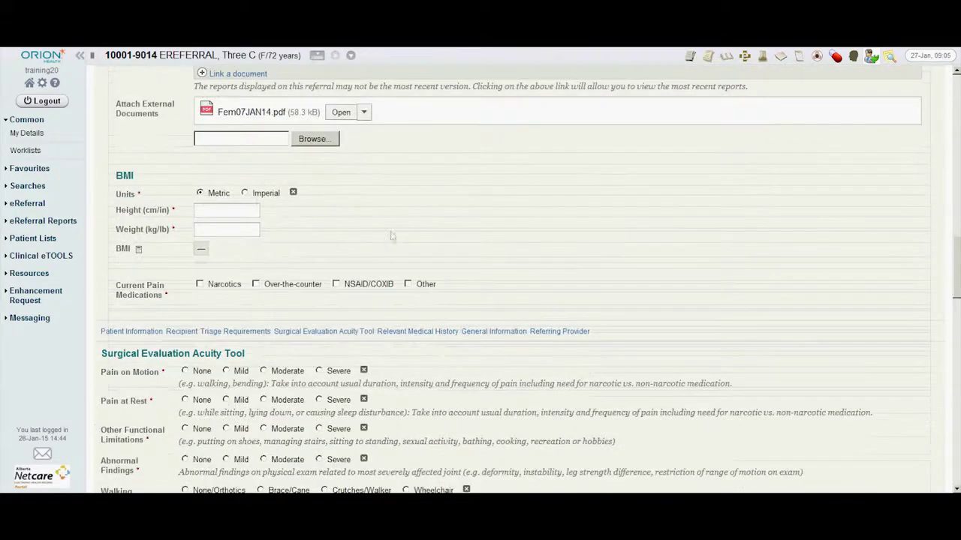
click(245, 193)
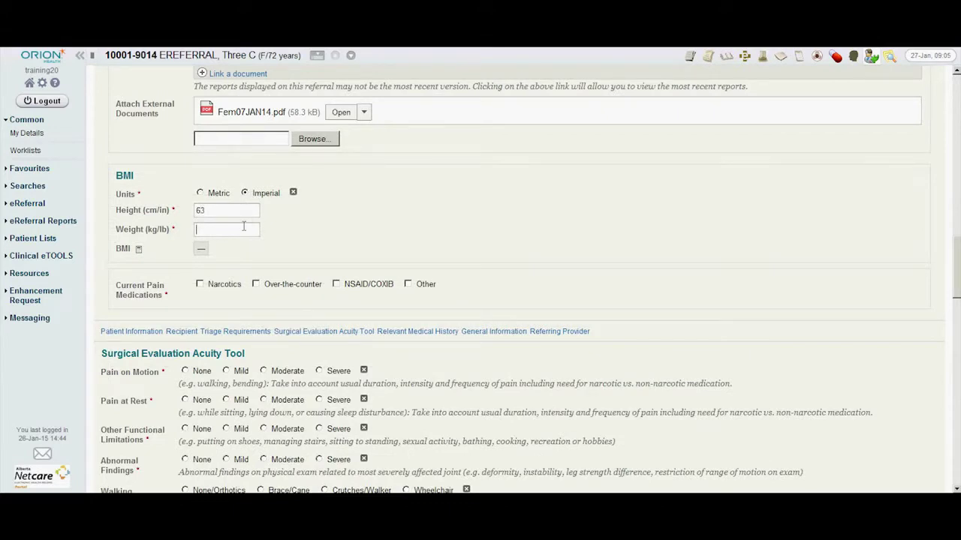
click(244, 226)
text(203)
click(256, 284)
scroll(477, 236, down, 1)
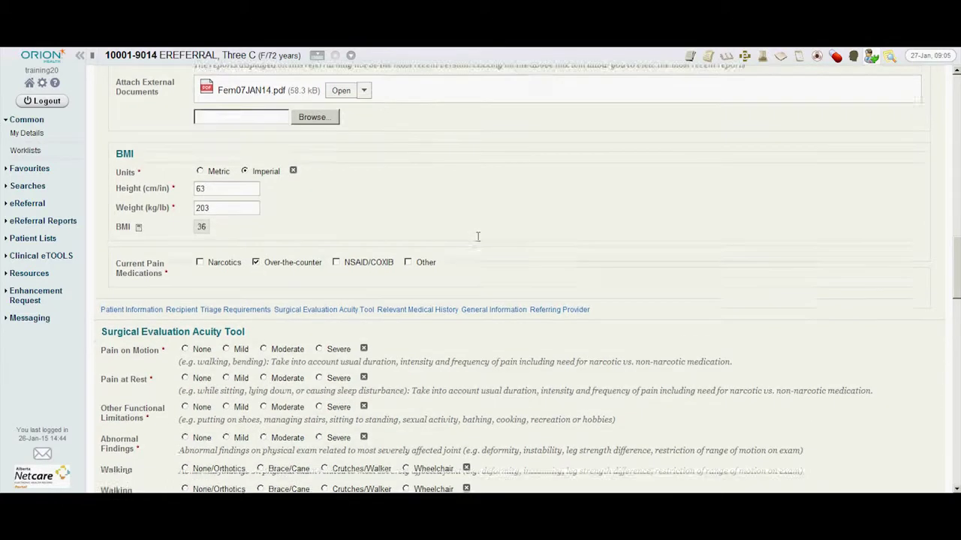
scroll(477, 236, down, 2)
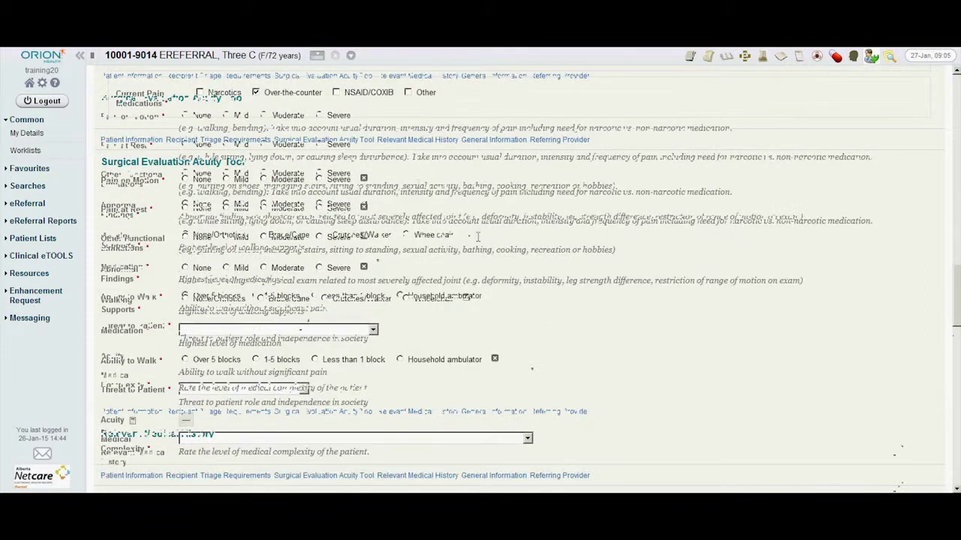
- Rate pain on motion Severe, and pain at rest, functional limitations and abnormal findings Moderate
scroll(477, 237, down, 1)
click(319, 114)
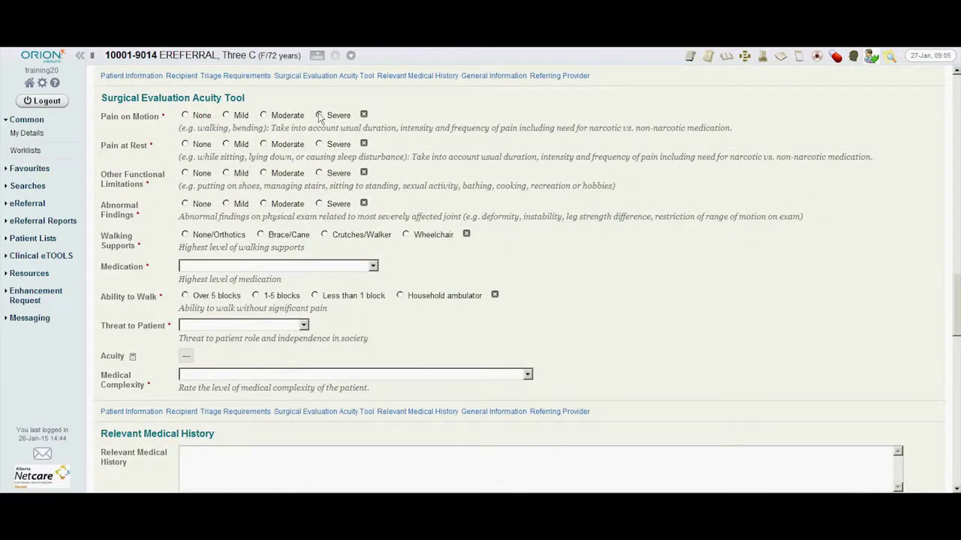
click(288, 148)
click(291, 174)
click(287, 207)
- Choose PRN medication, 1-5 blocks walking, Not threatened but more difficult, and No medical problems (1)
click(370, 267)
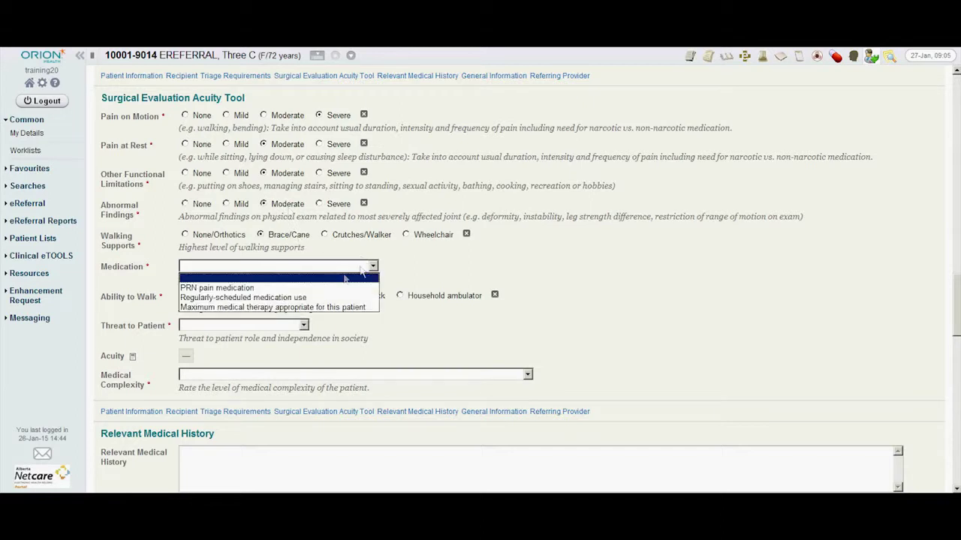
click(322, 292)
click(273, 296)
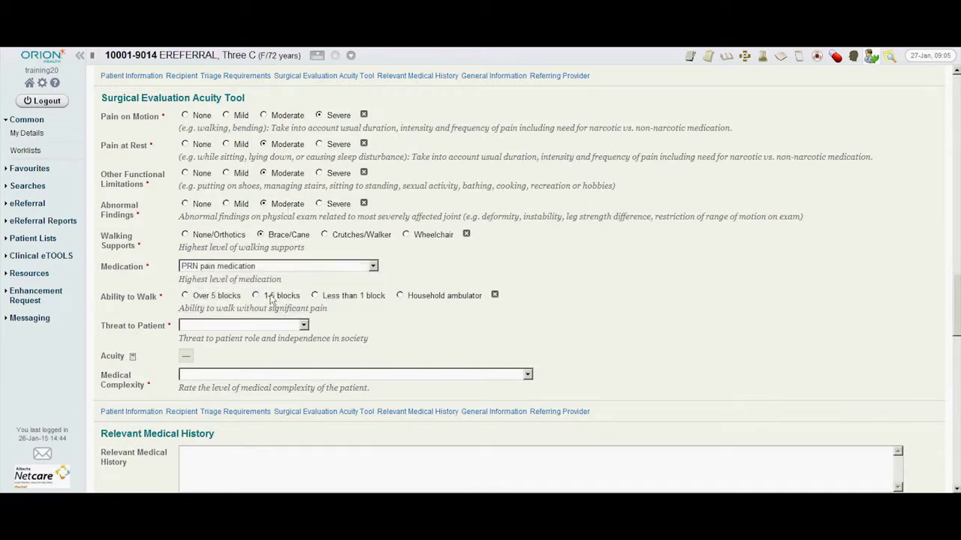
click(302, 326)
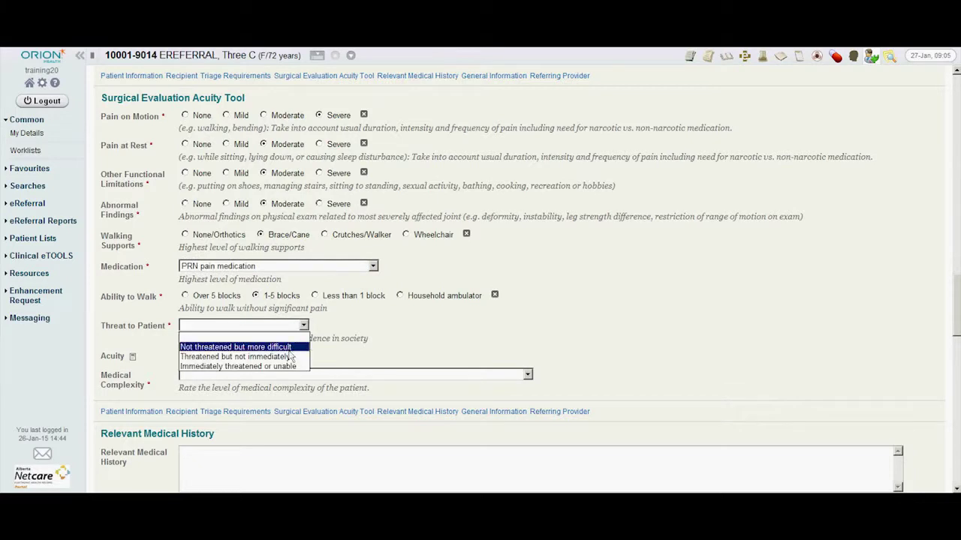
click(285, 348)
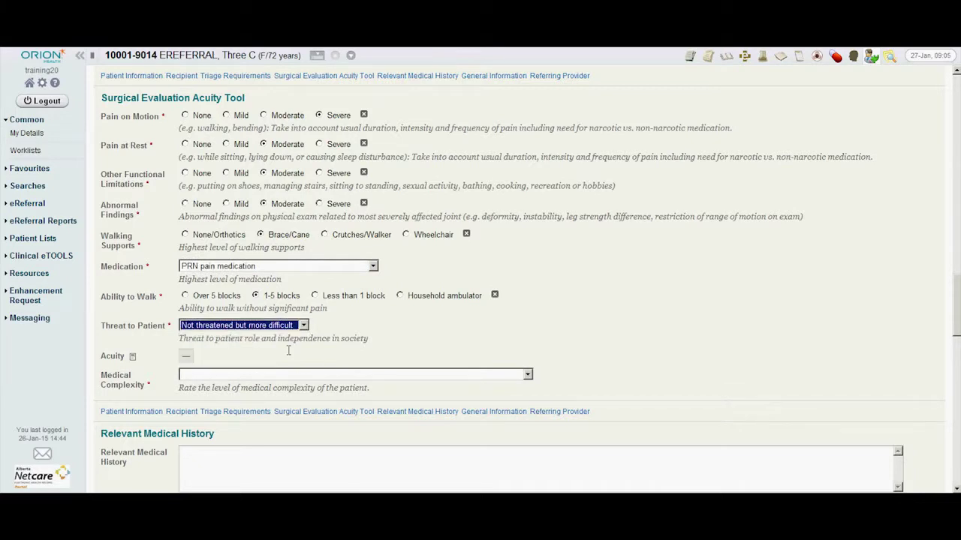
click(353, 374)
click(337, 396)
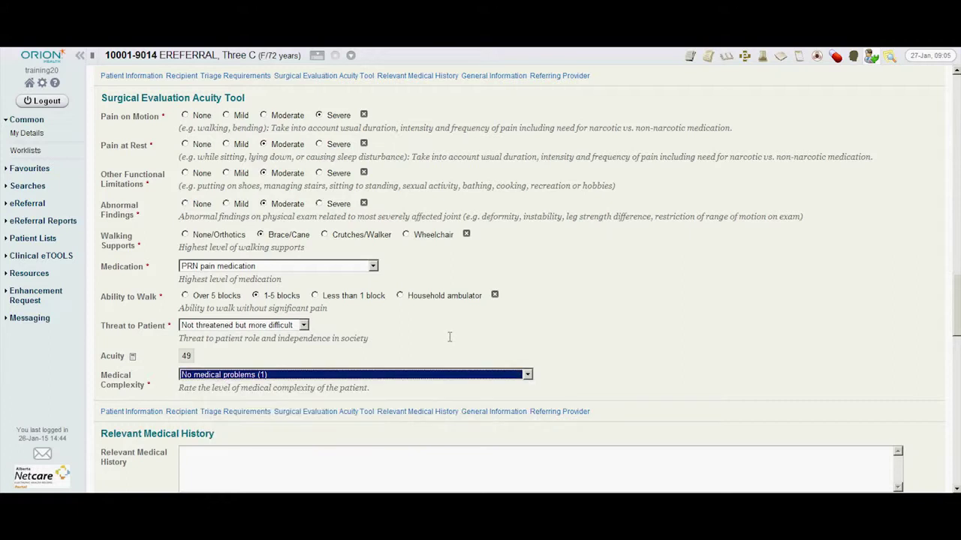
scroll(449, 343, down, 3)
scroll(449, 343, down, 4)
- Enter 'history of high blood pressure' as the Relevant Medical History
click(329, 147)
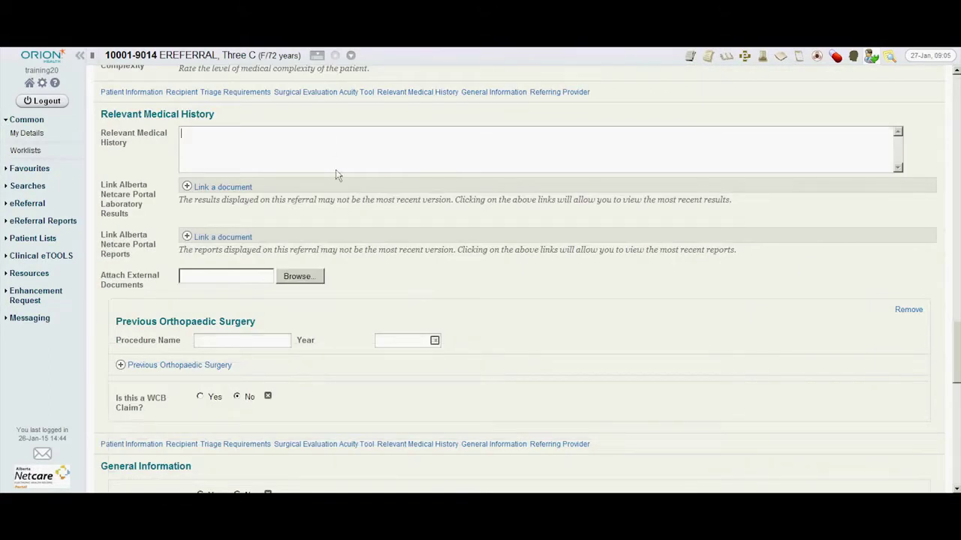
text(history of high blood pressure)
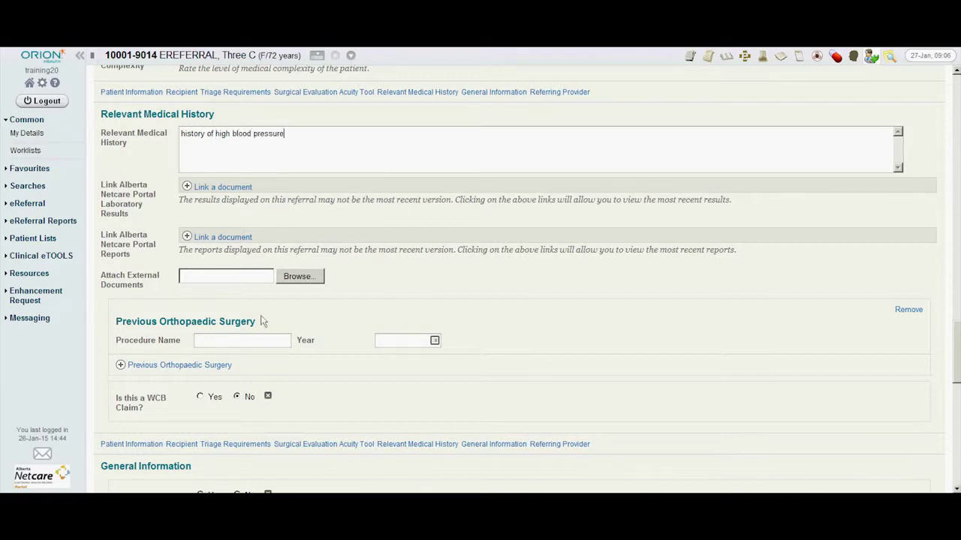
scroll(250, 396, down, 3)
scroll(249, 398, down, 10)
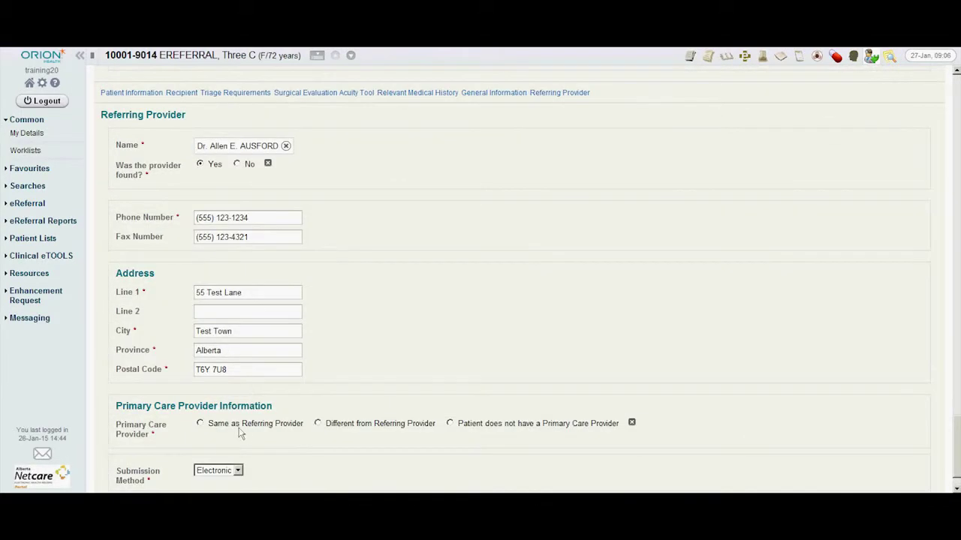
- Set Primary Care Provider to Same as Referring Provider and submit the referral
click(214, 426)
scroll(294, 407, down, 1)
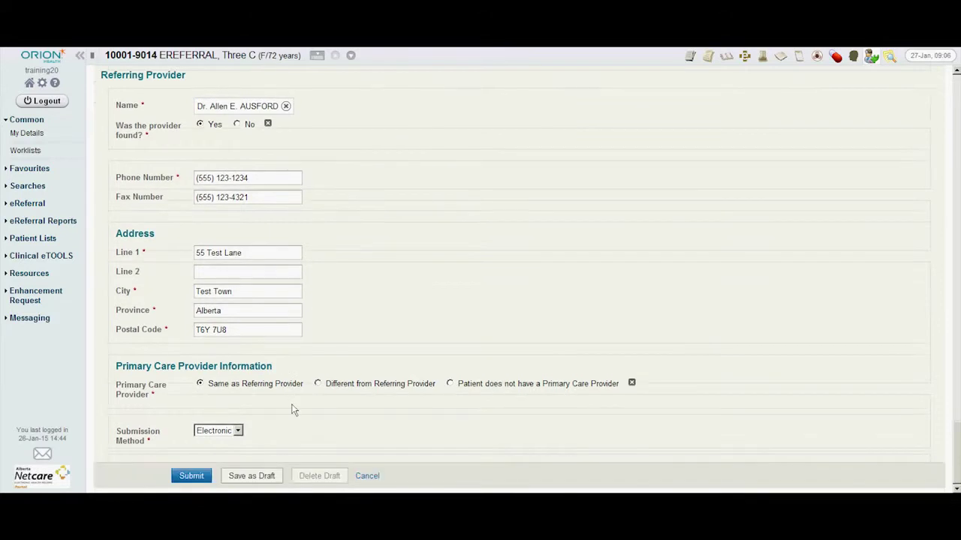
click(192, 475)
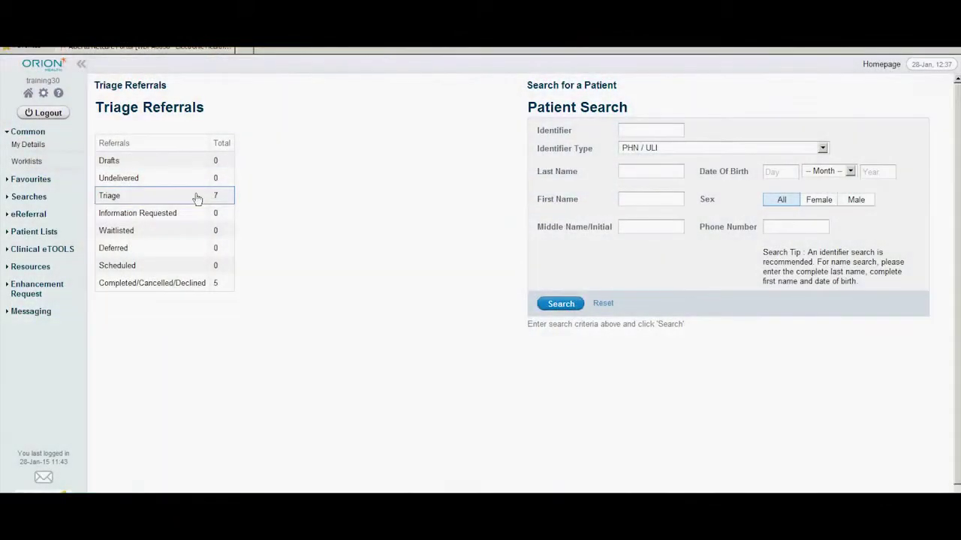
- Open the Triage row of the Triage Referrals table to list the 7 waiting referrals
click(197, 197)
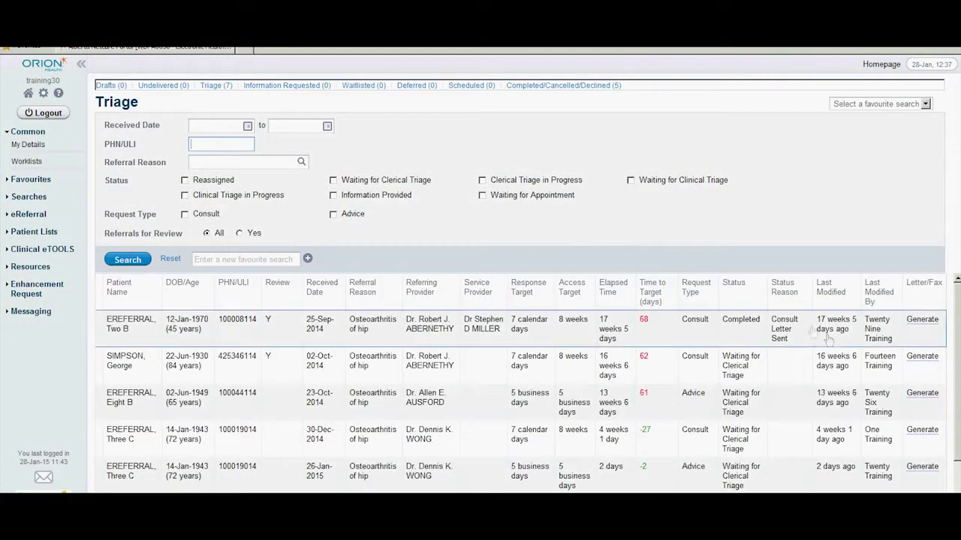
- Open the bottom osteoarthritis of hip referral dated 27-Jan-2015 from the triage results
scroll(953, 396, down, 2)
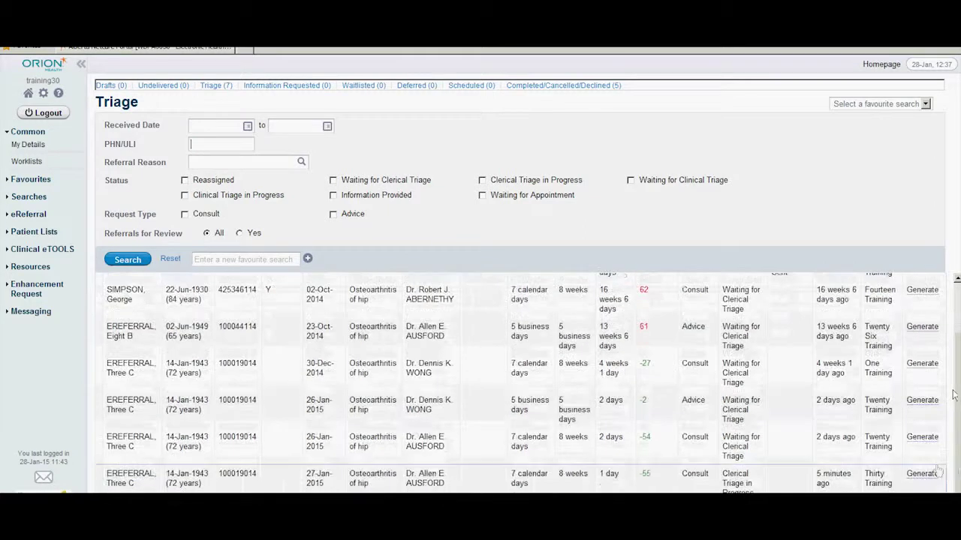
click(425, 484)
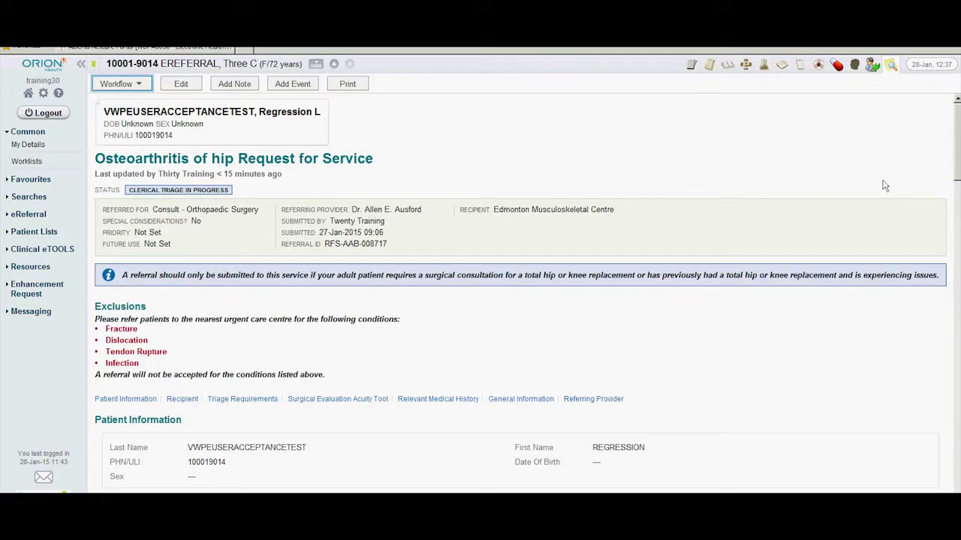
scroll(883, 186, down, 3)
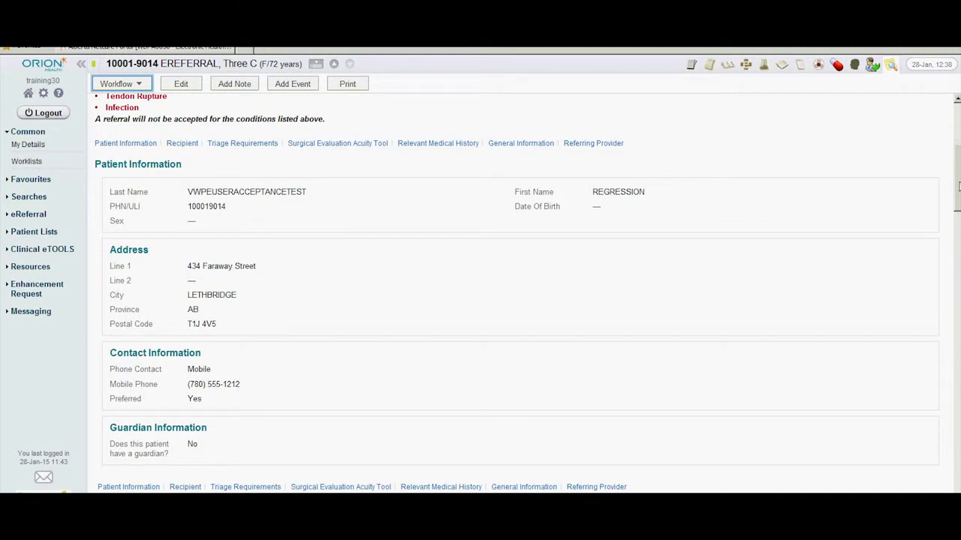
drag(958, 186, 958, 264)
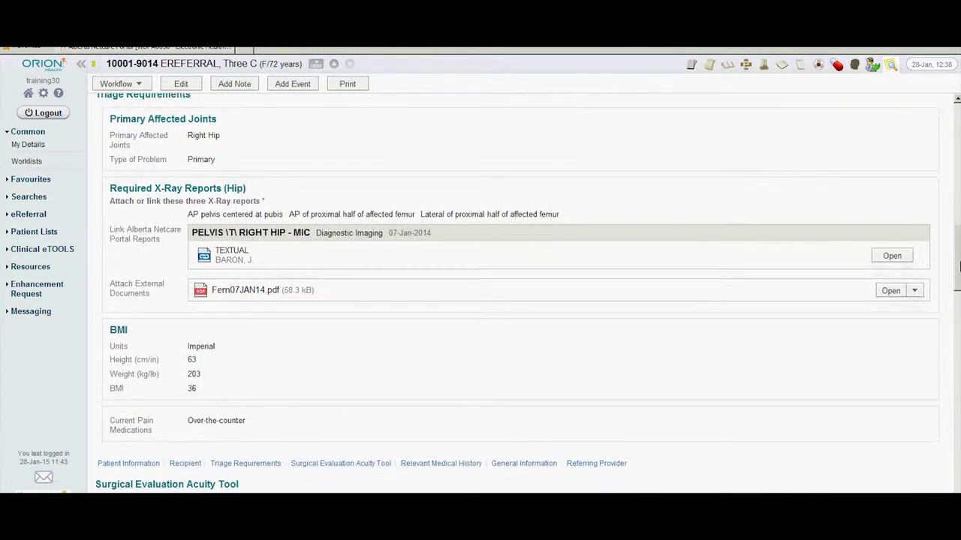
click(900, 258)
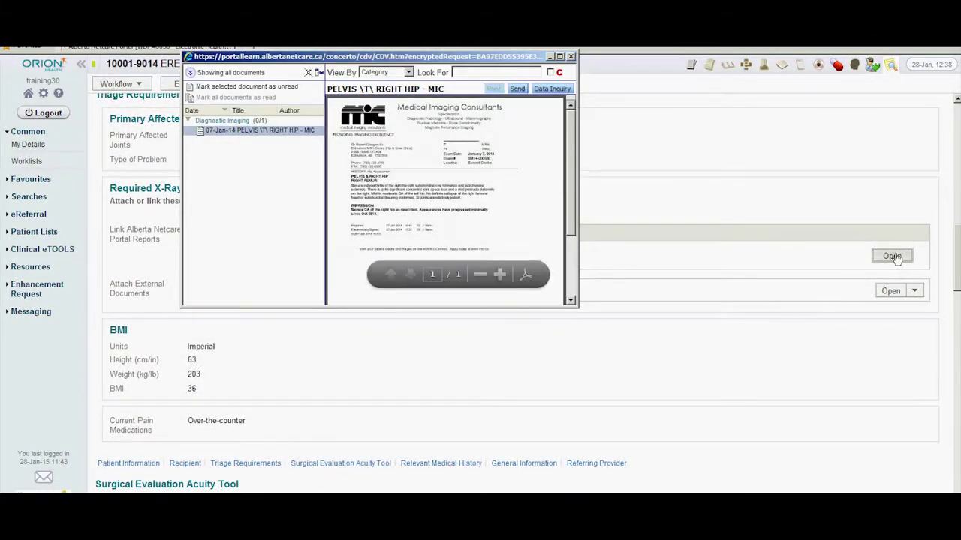
click(571, 57)
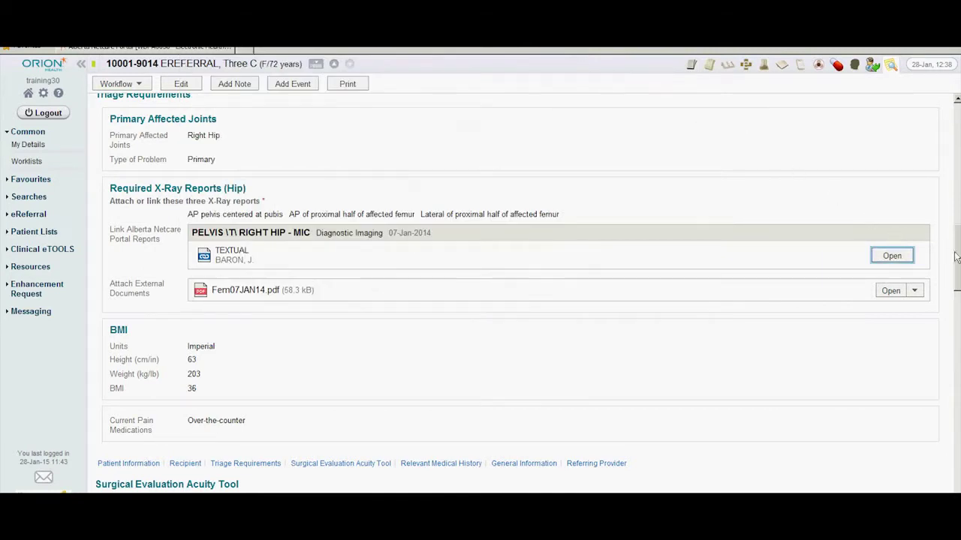
drag(957, 258, 959, 410)
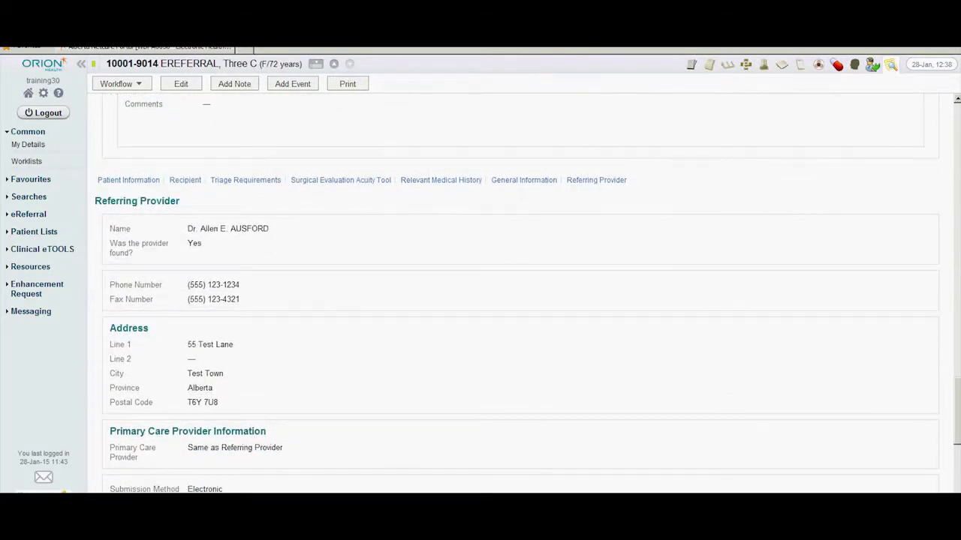
drag(959, 407, 959, 131)
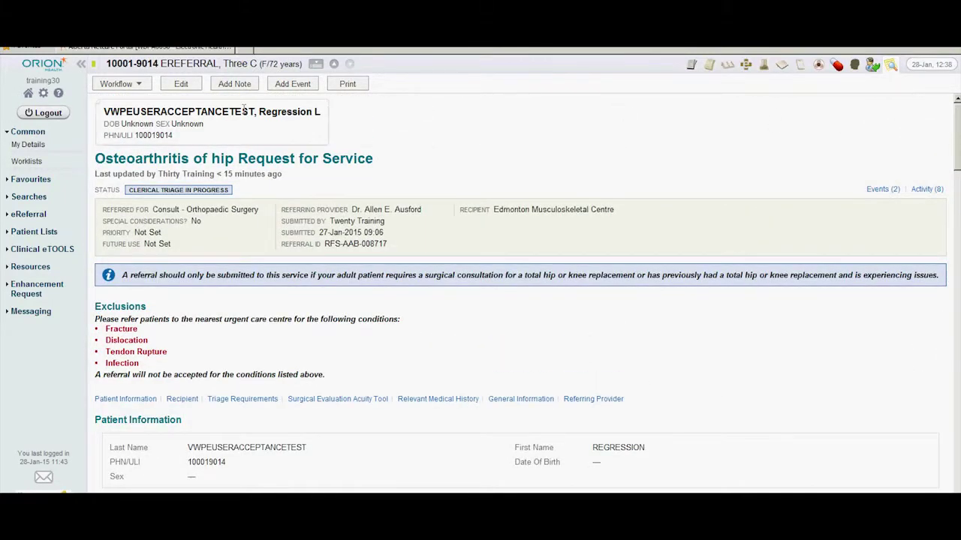
- Mark the referral Ready for Booking from the Workflow menu
click(142, 84)
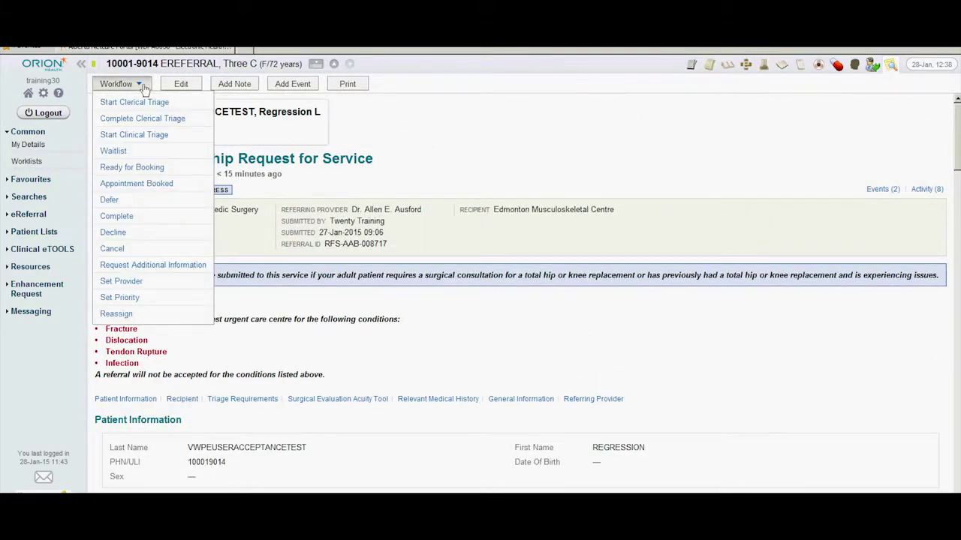
click(147, 168)
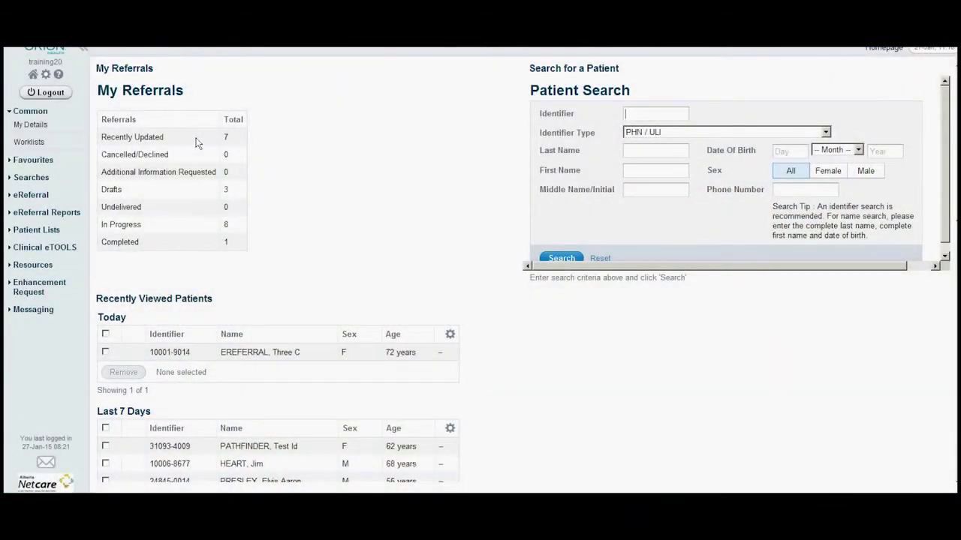
- Show the physician's Recently Updated referrals from the My Referrals table
click(197, 143)
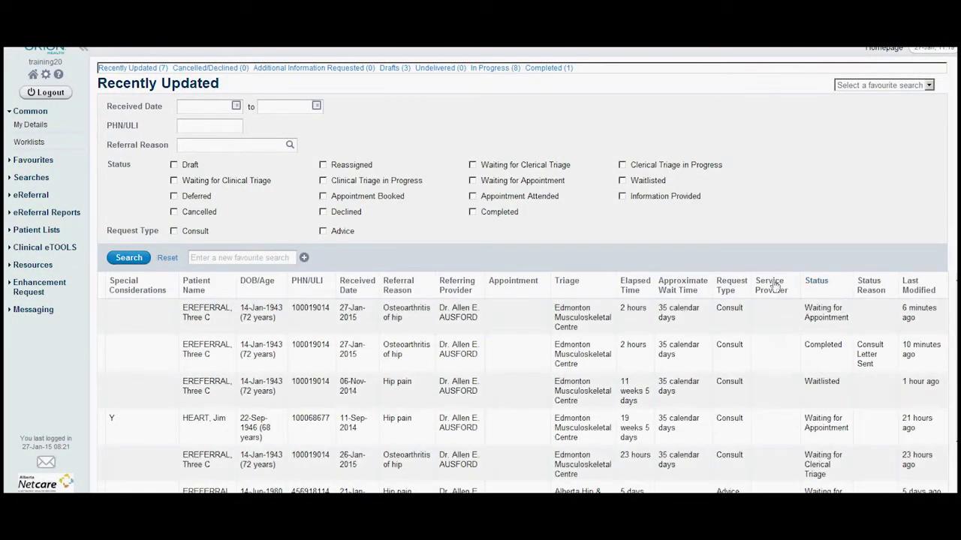